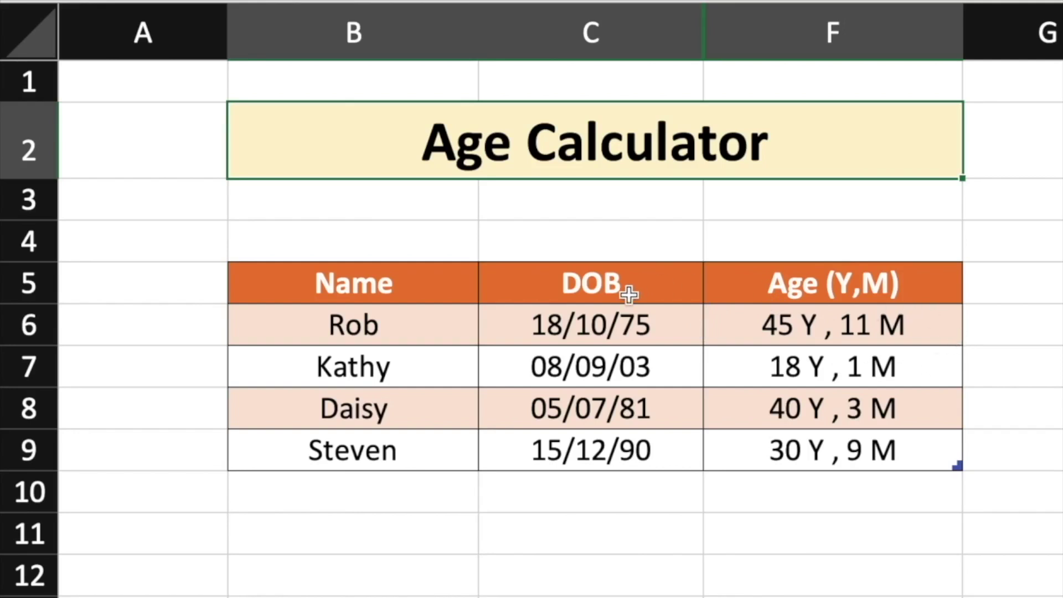
Add Fred in B10 with date of birth 15/08/1971 in C10.
left_click(397, 499)
type("Fred")
key("Return")
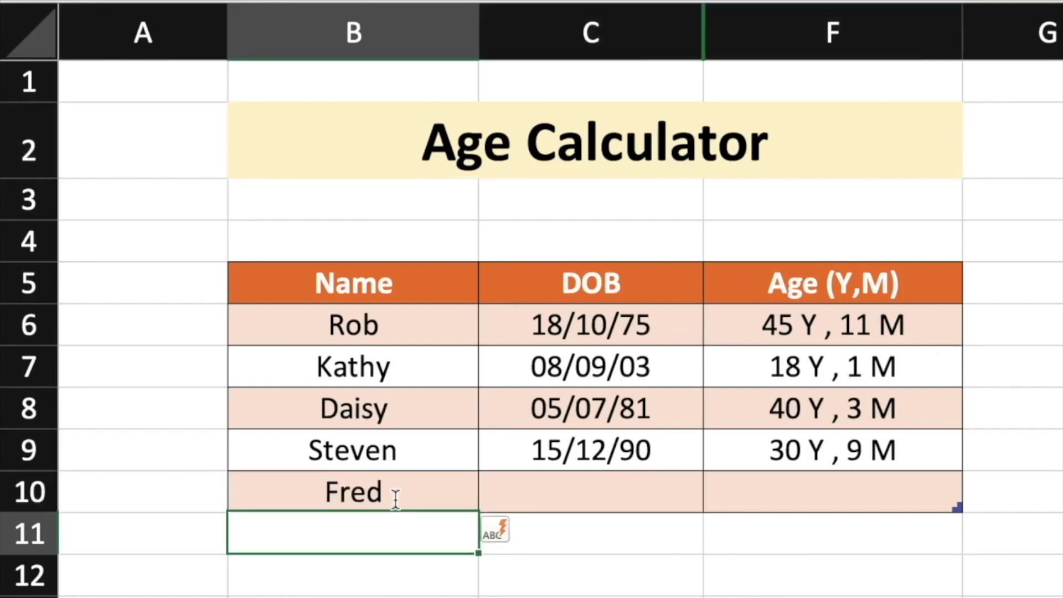
left_click(396, 499)
key("Right")
type("15")
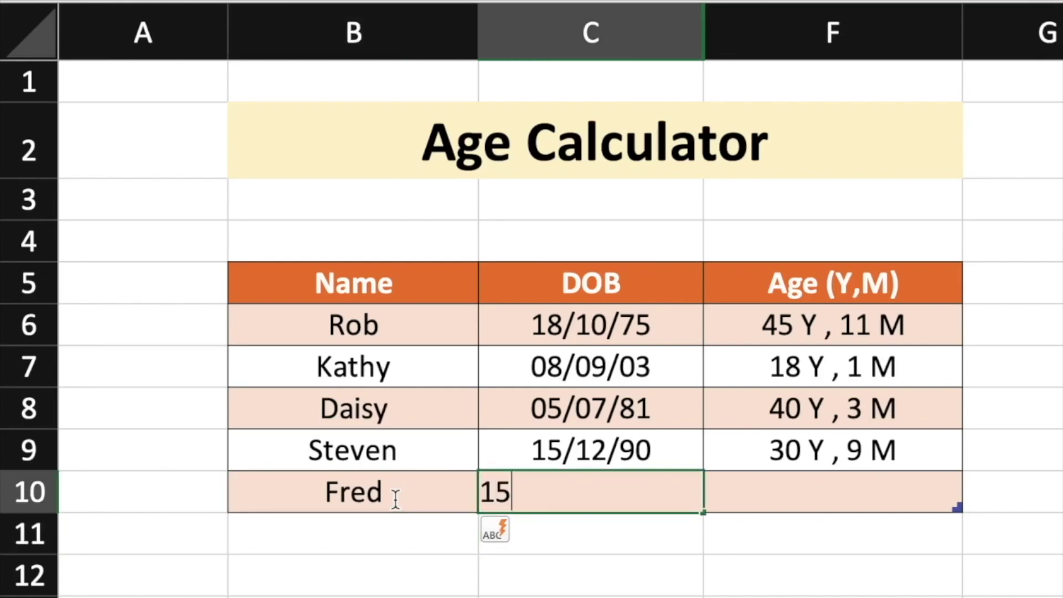
type("/08/19")
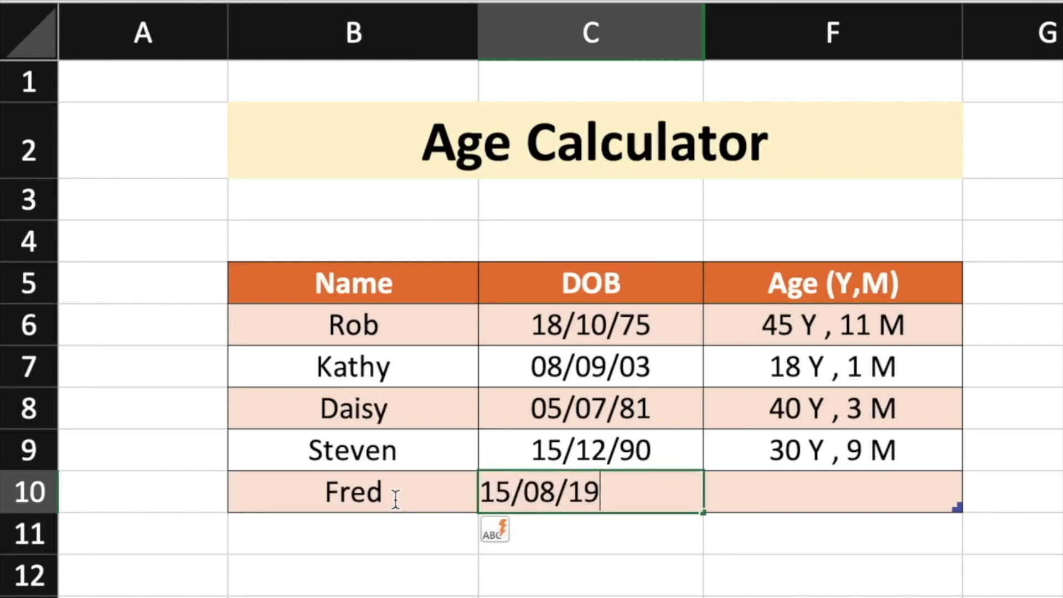
type("71")
key("Return")
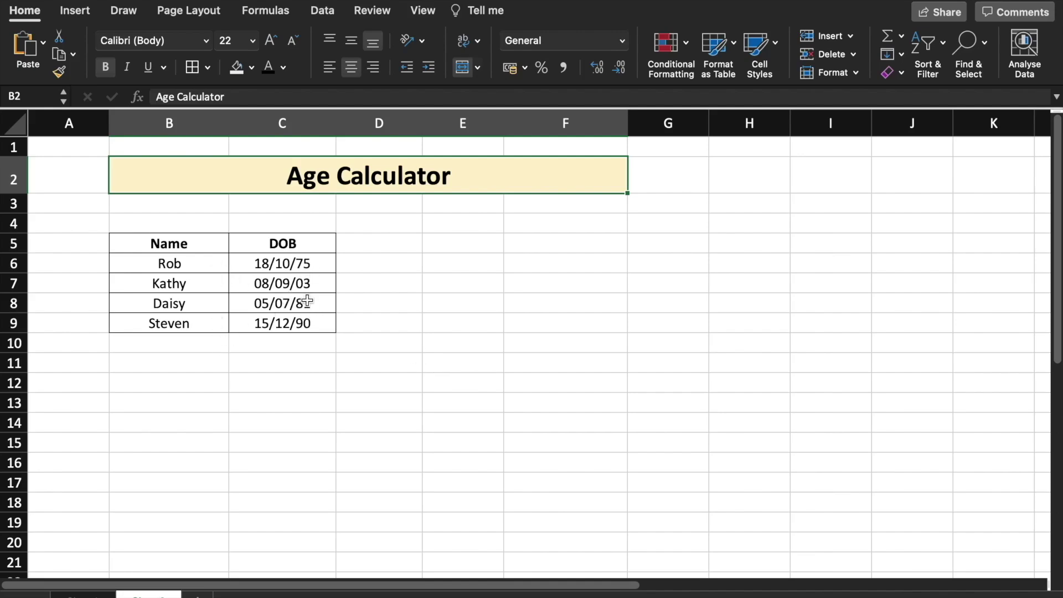
Enter the date format note dd-mm-yy in C3 above the DOB column.
left_click(287, 207)
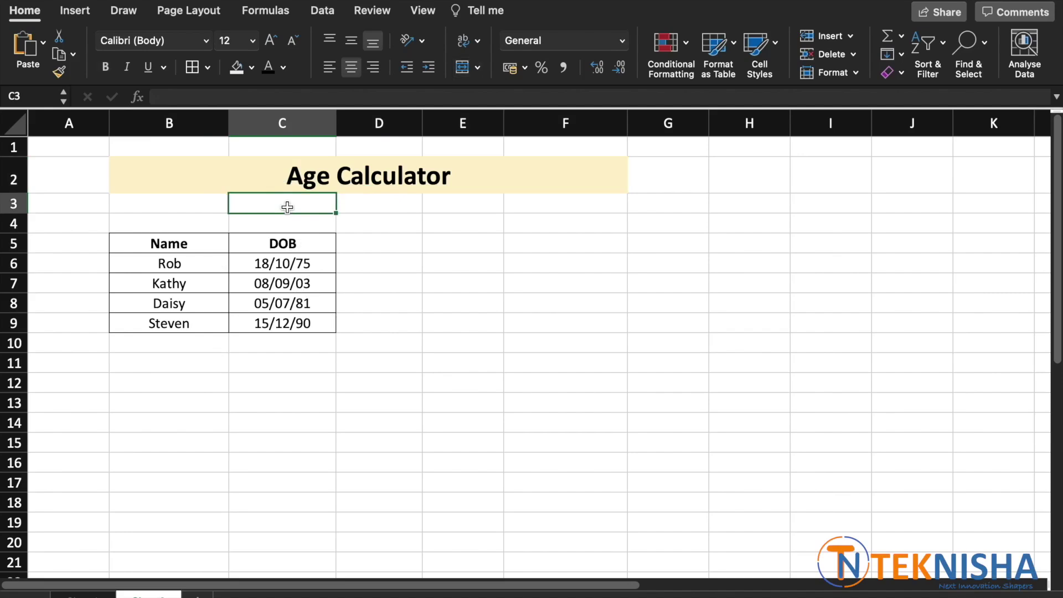
type("dd-mm-yy")
left_click(169, 264)
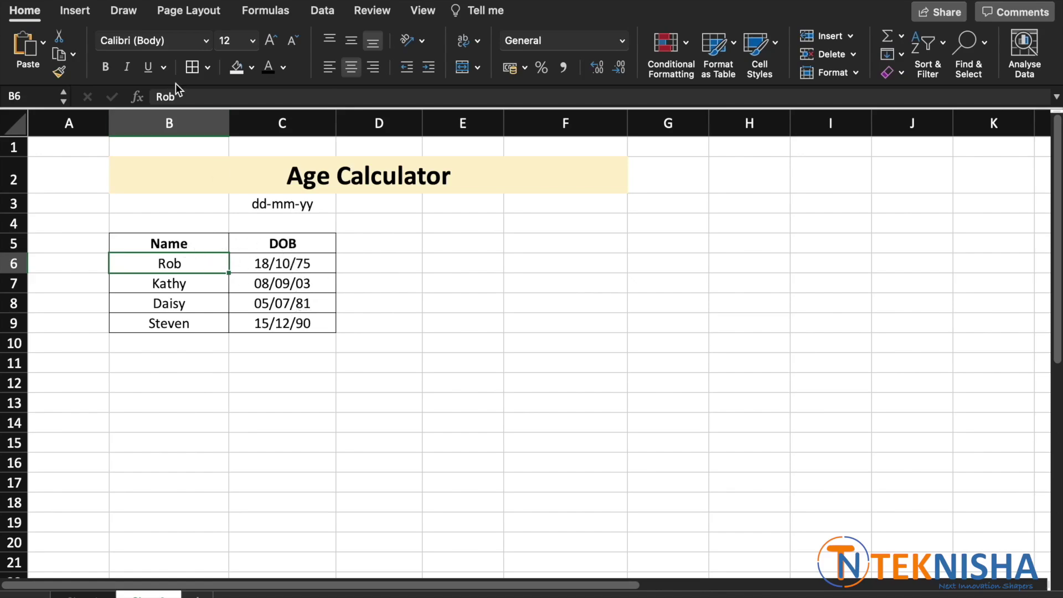
Format range B5:C9 as a table with headers, using the orange Medium style.
left_click(731, 42)
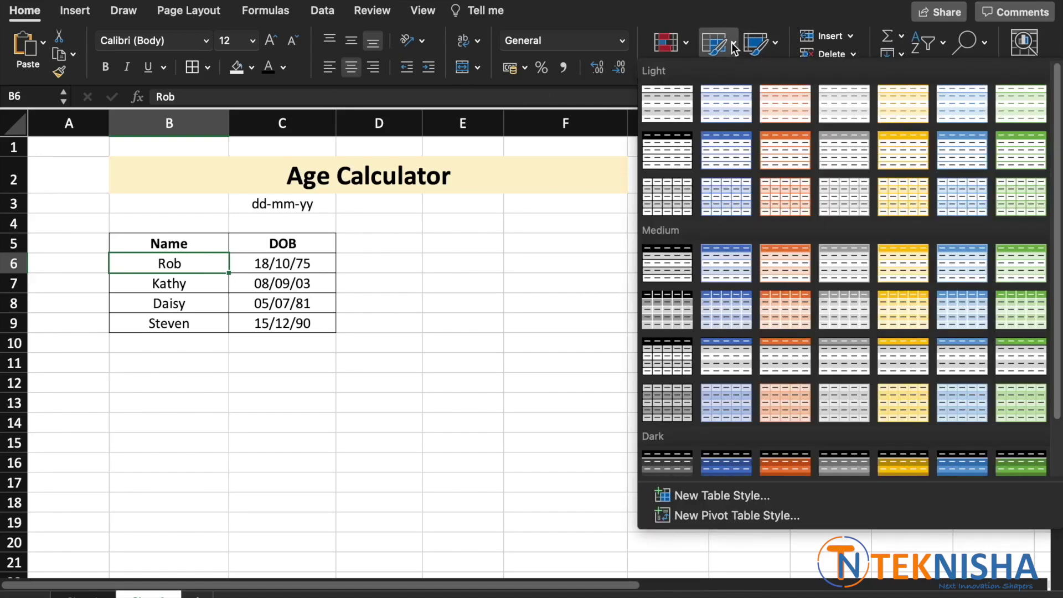
left_click(778, 319)
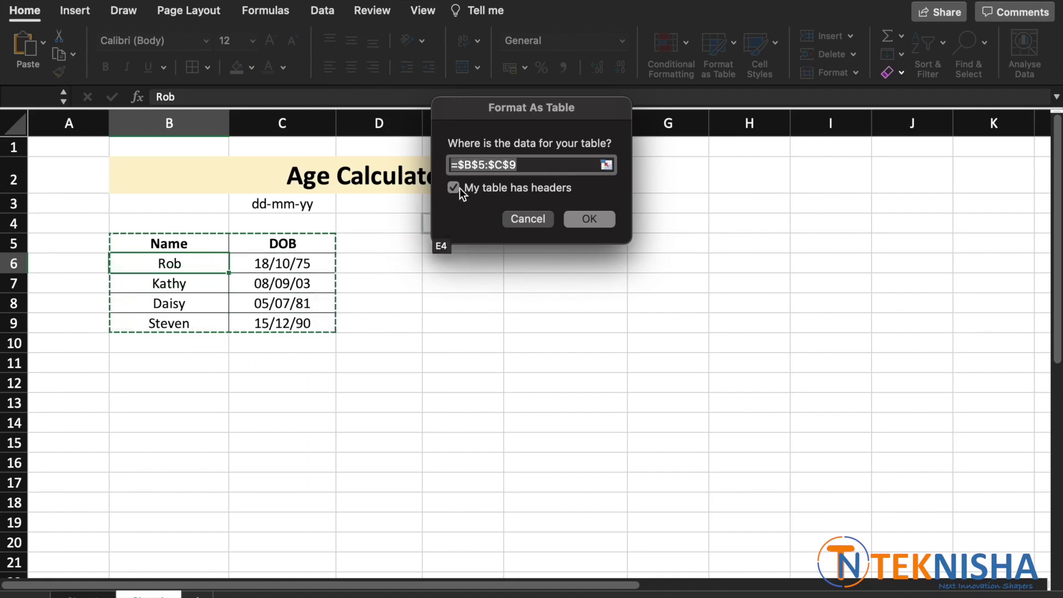
left_click(599, 220)
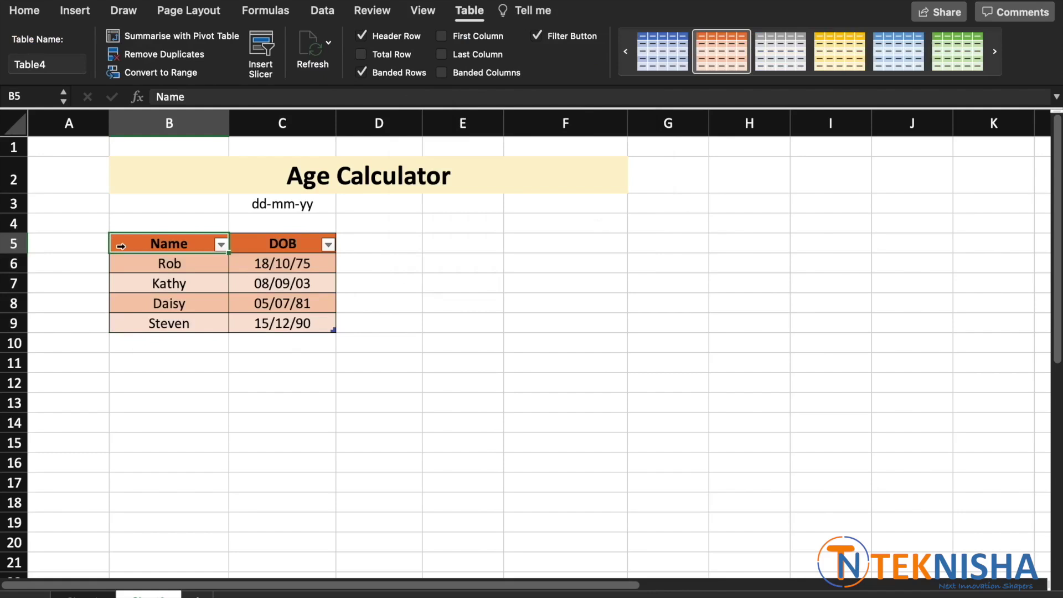
Add the headers Age (Y) in D5 and Age (M) in E5.
left_click(347, 241)
type("Age (Y)")
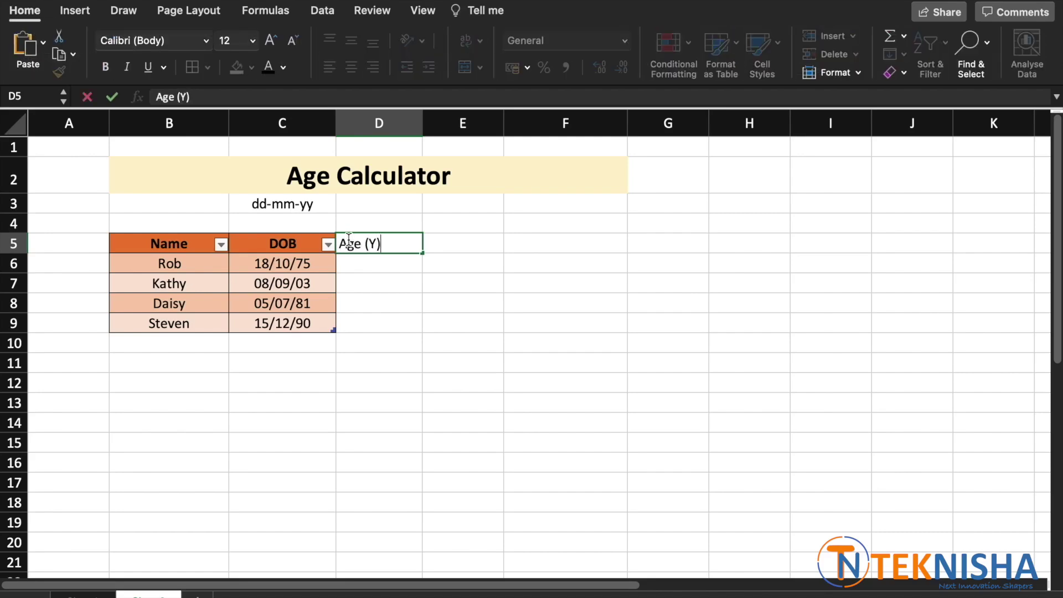
key("Return")
key("Up")
key("Right")
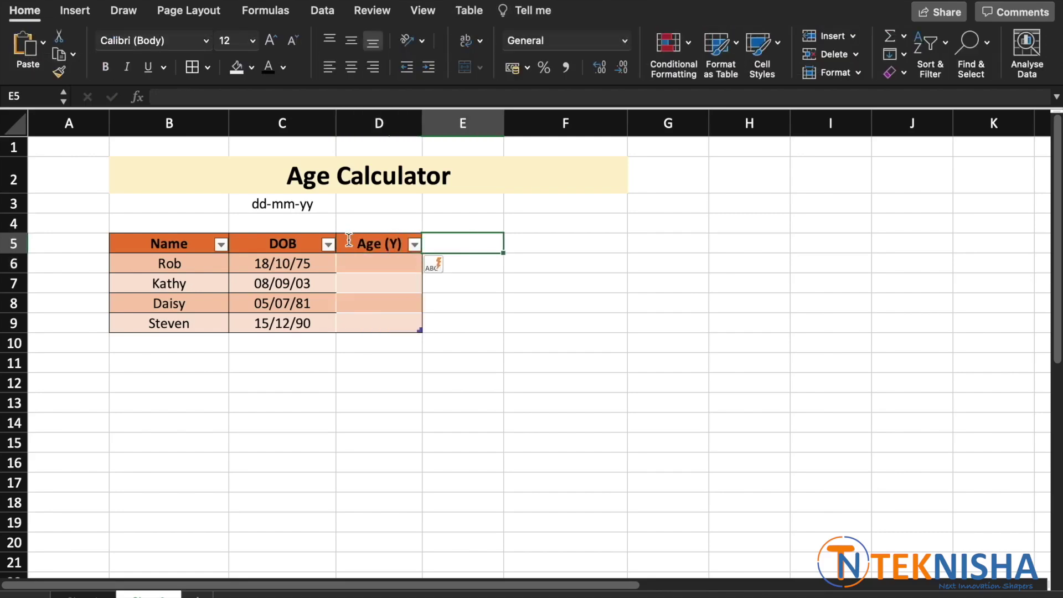
type("Age (M)")
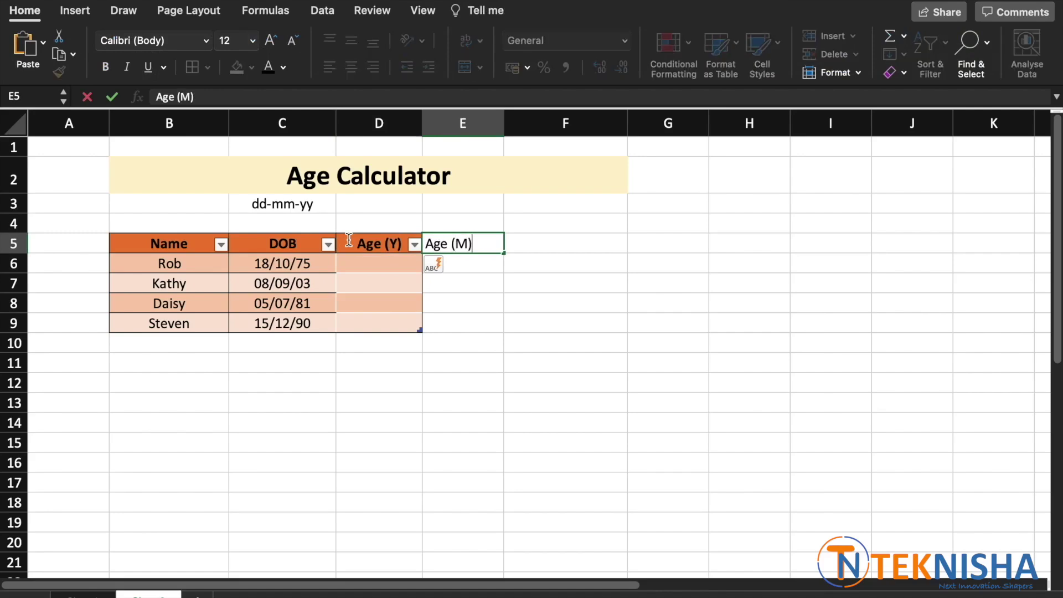
key("Return")
Add the header Age (Y, M) in F5, correcting the lowercase y.
key("Up")
key("Right")
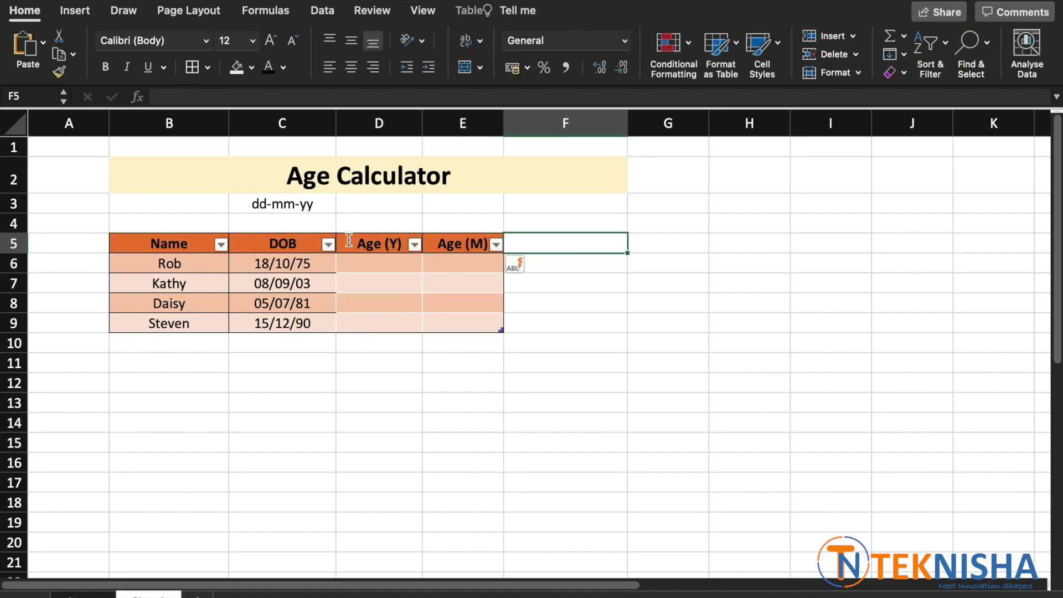
type("Age (y")
key("BackSpace")
type("Y, M)")
key("Return")
left_click(408, 268)
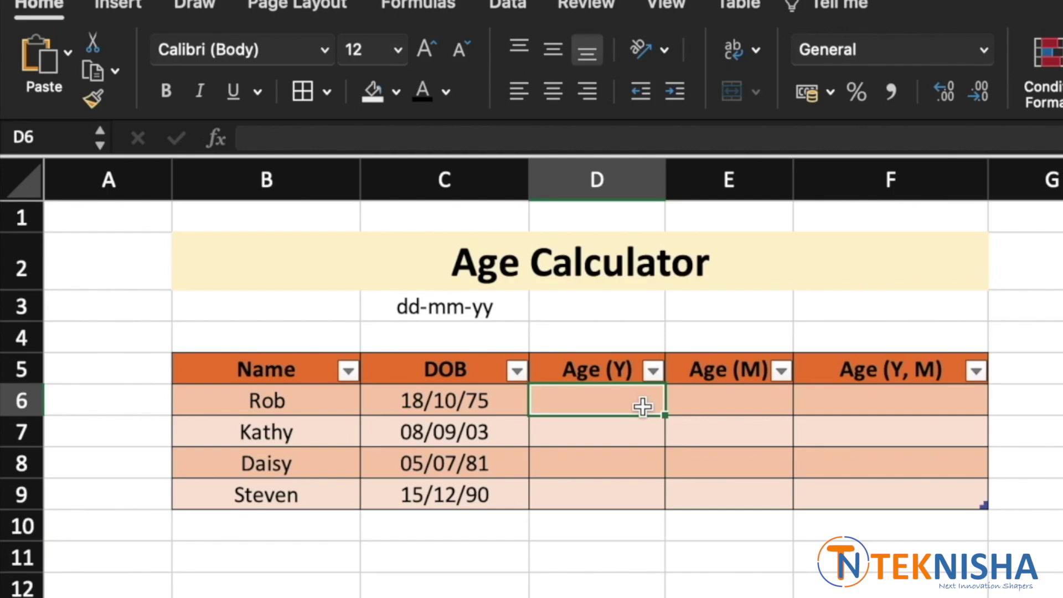
type("=")
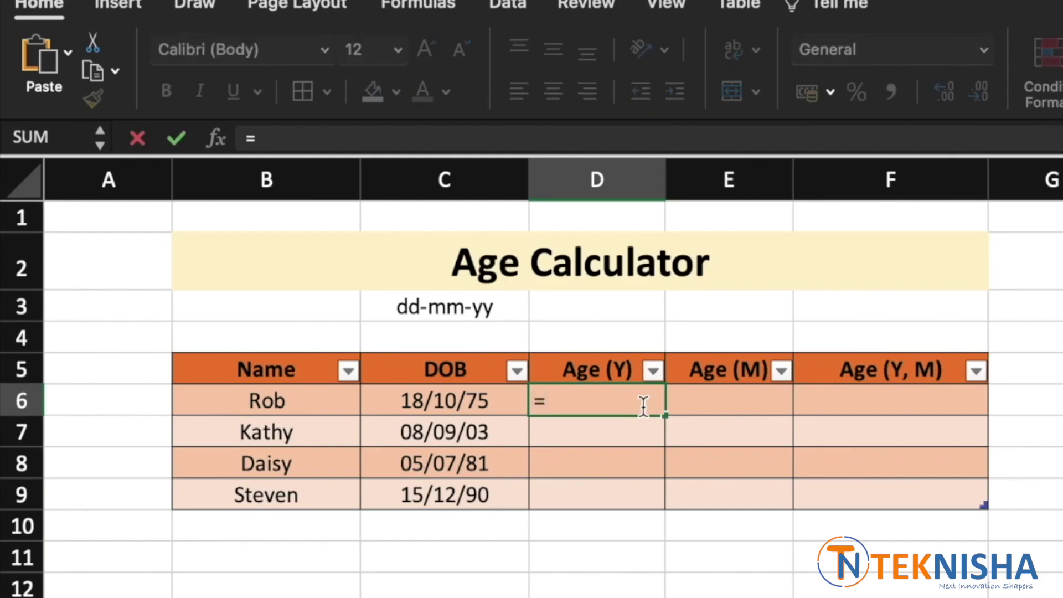
type("DATE")
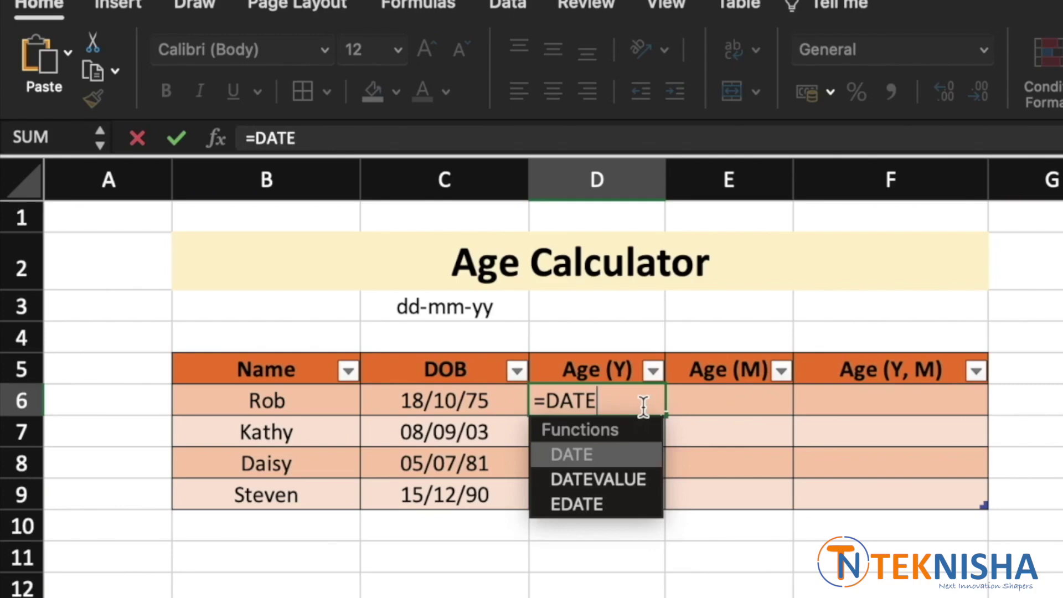
type("DIF")
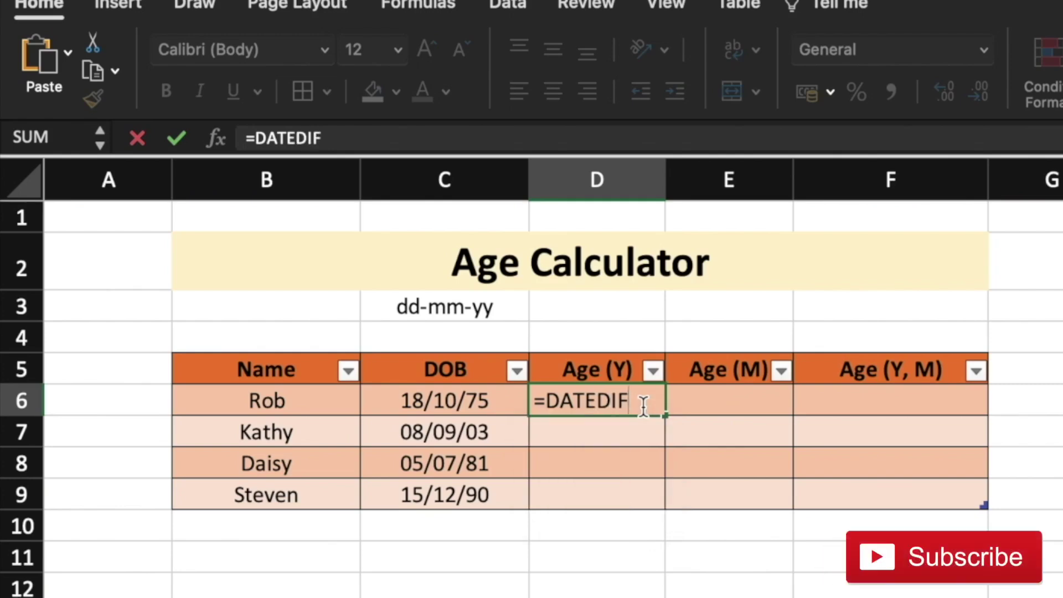
type("(")
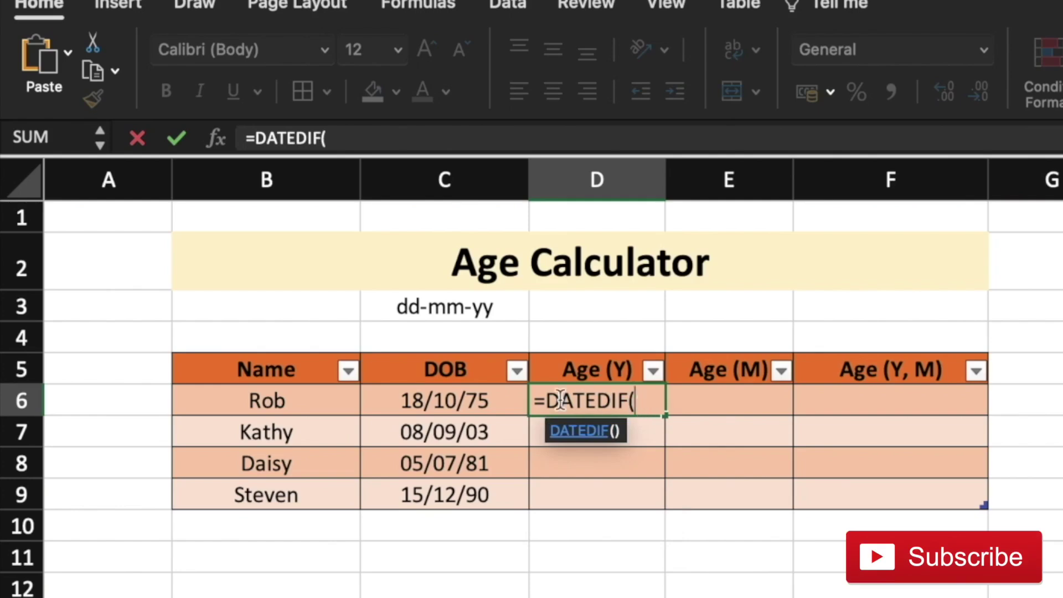
left_click(489, 403)
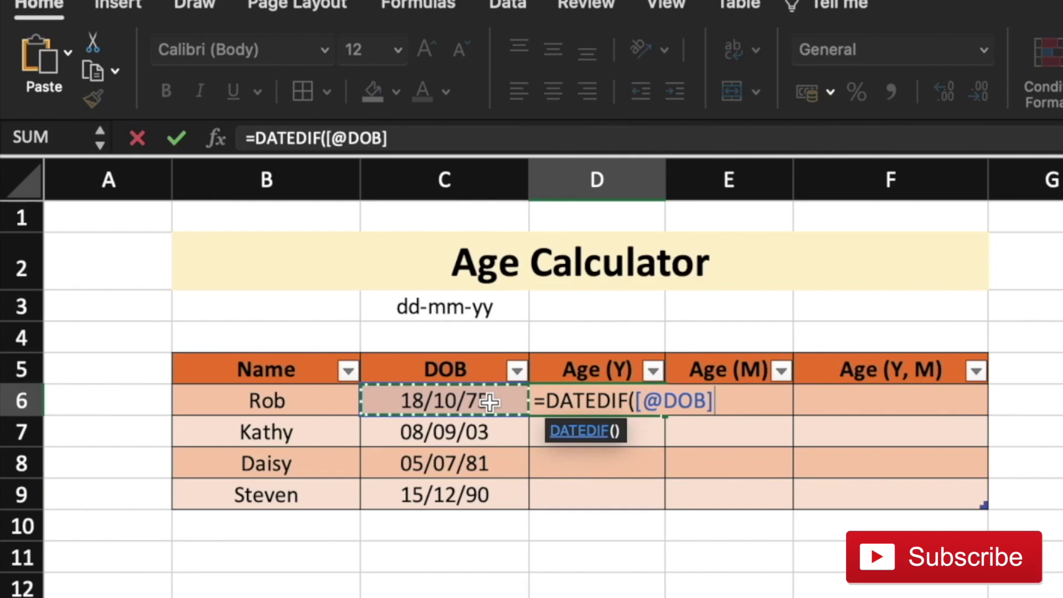
type(",")
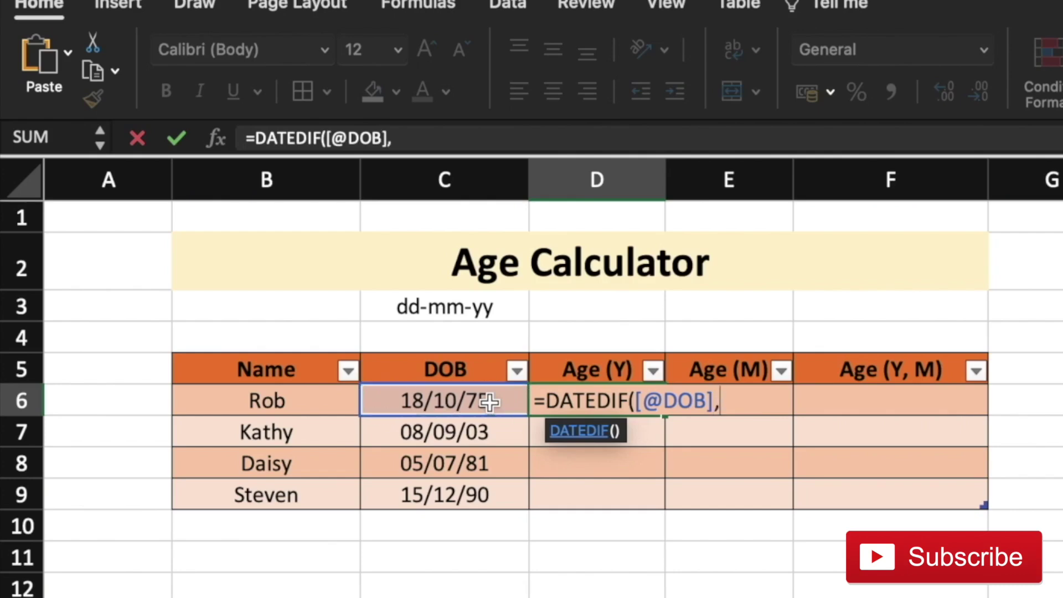
type("t")
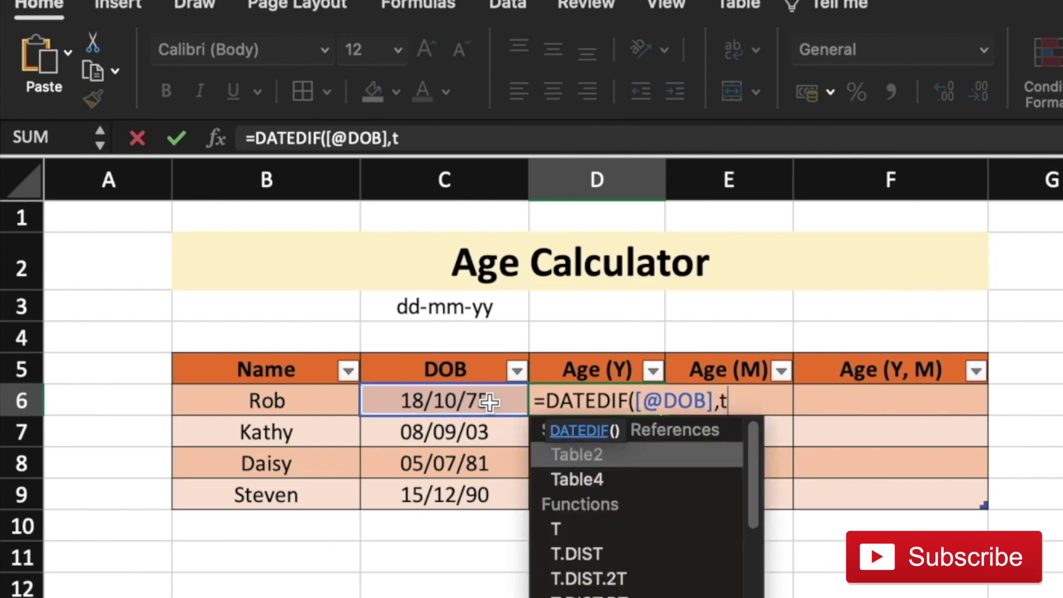
type("oday()")
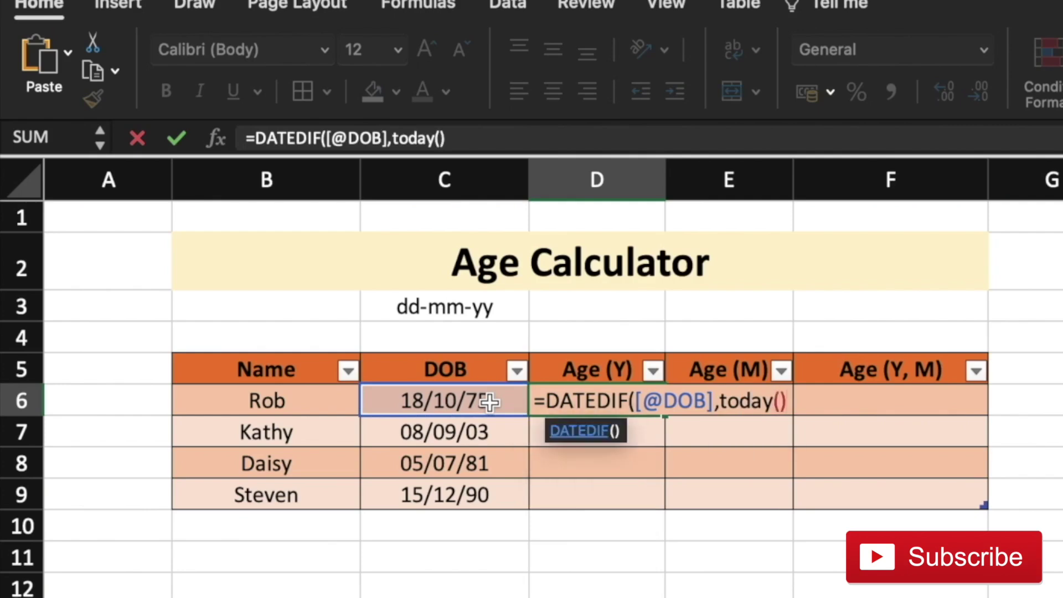
type(",\"Y\"")
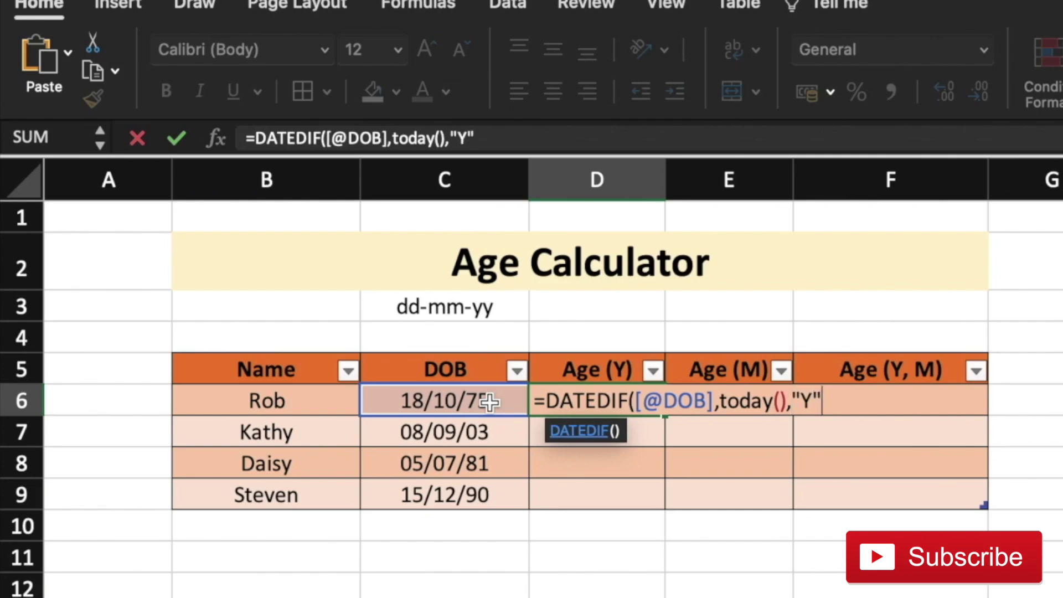
type(")")
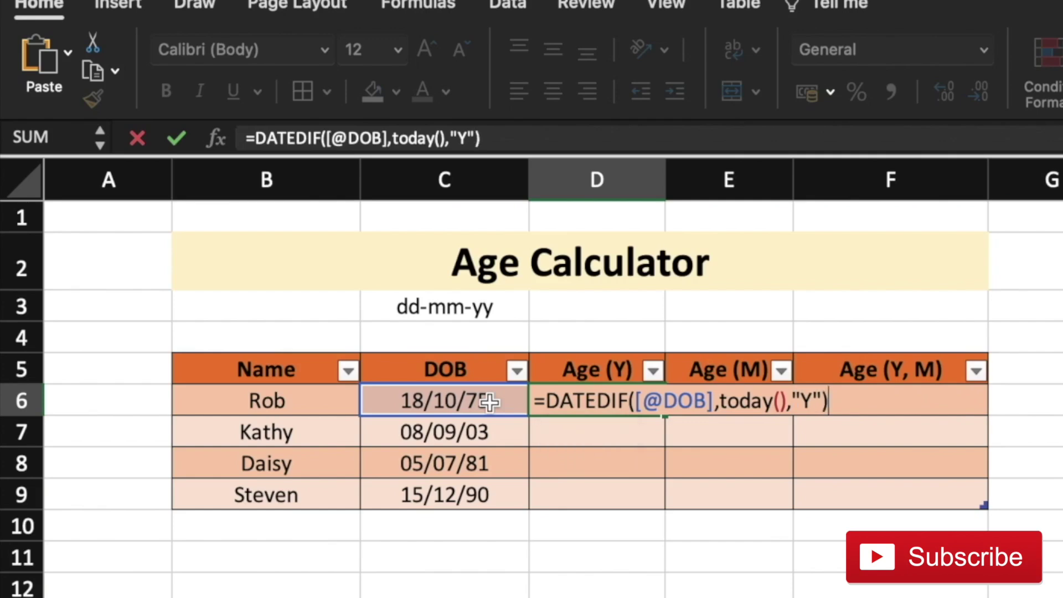
key("Return")
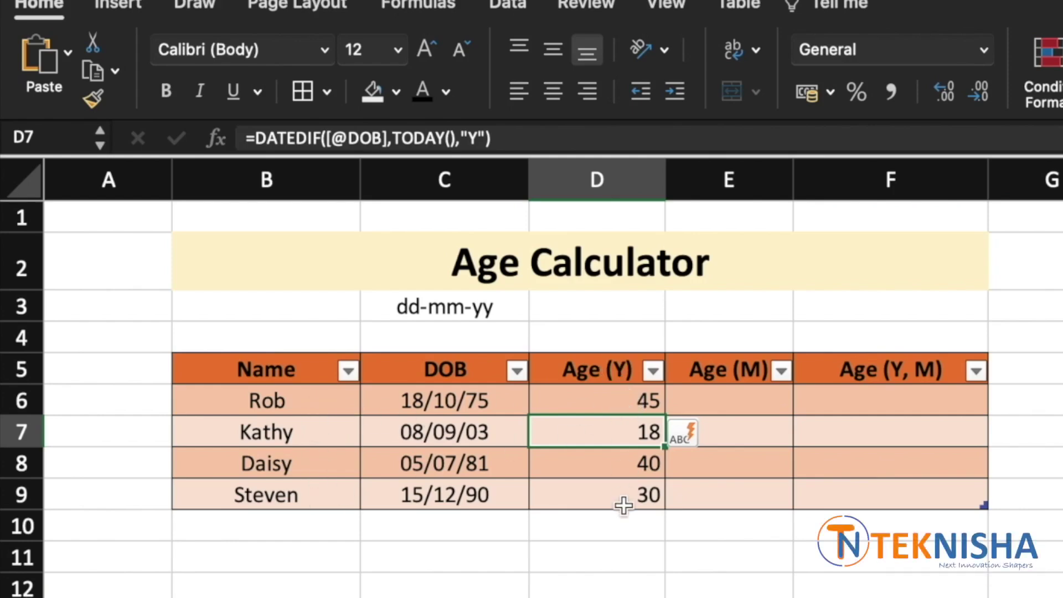
left_click(635, 397)
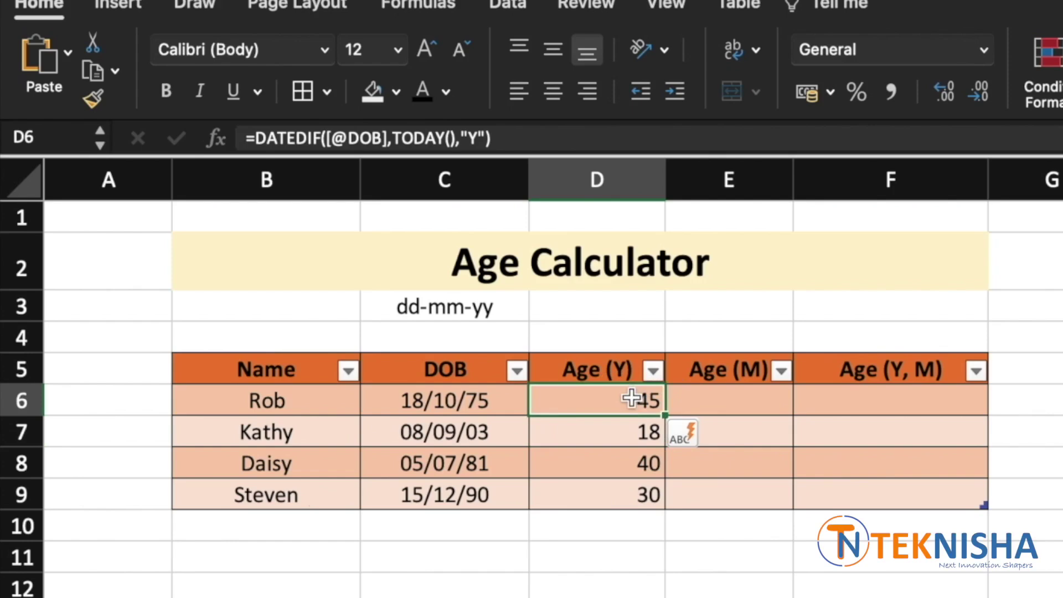
left_click(730, 398)
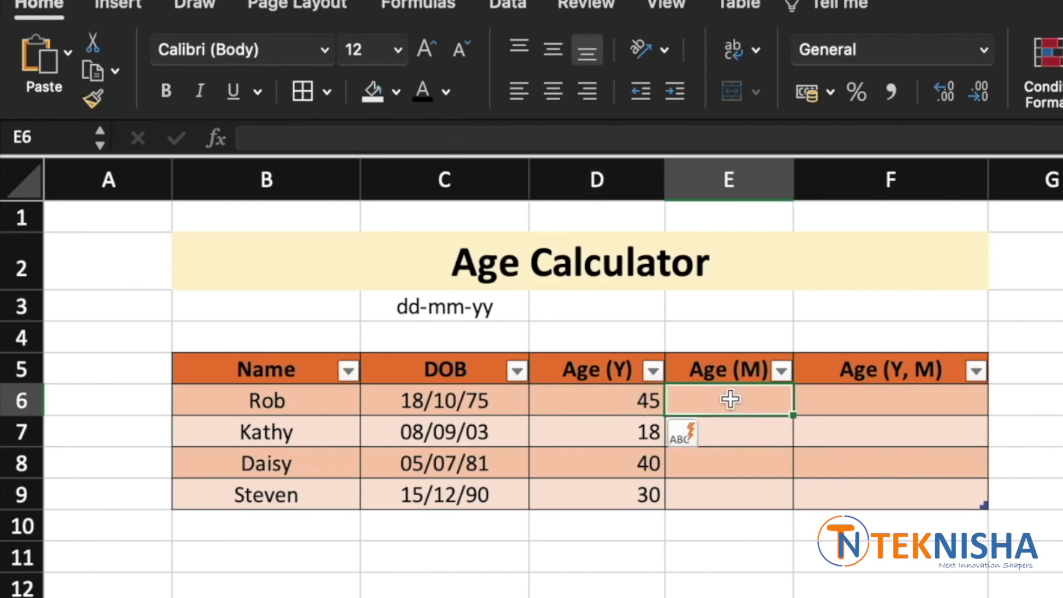
type("=")
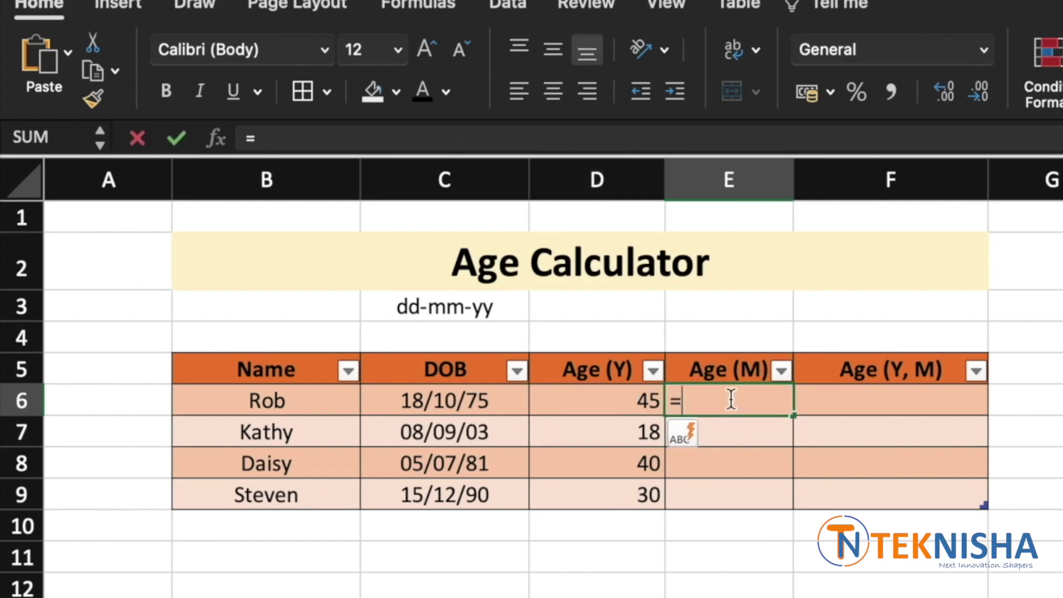
type("dated")
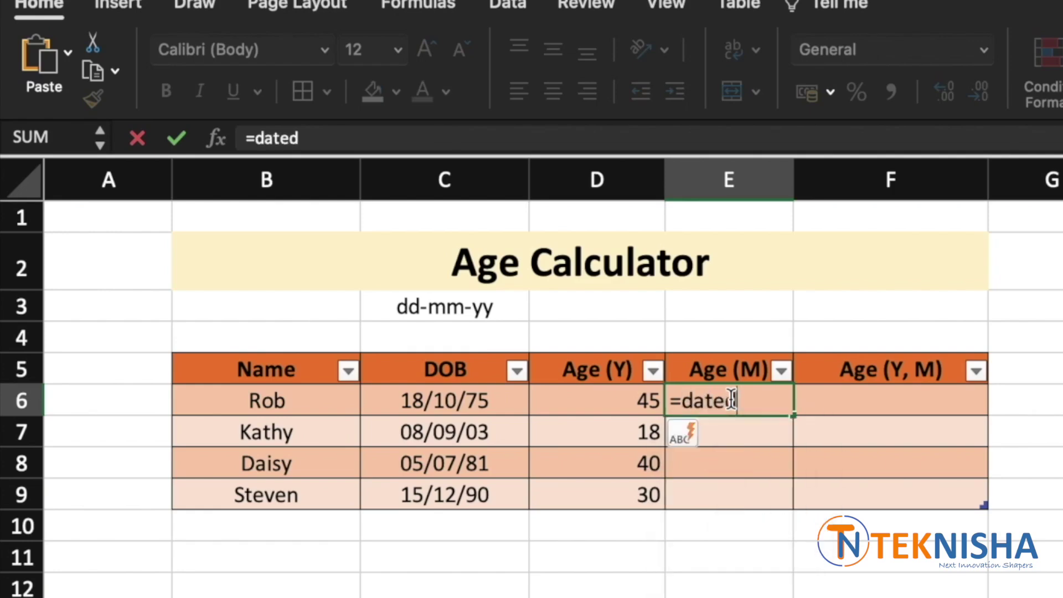
type("if(")
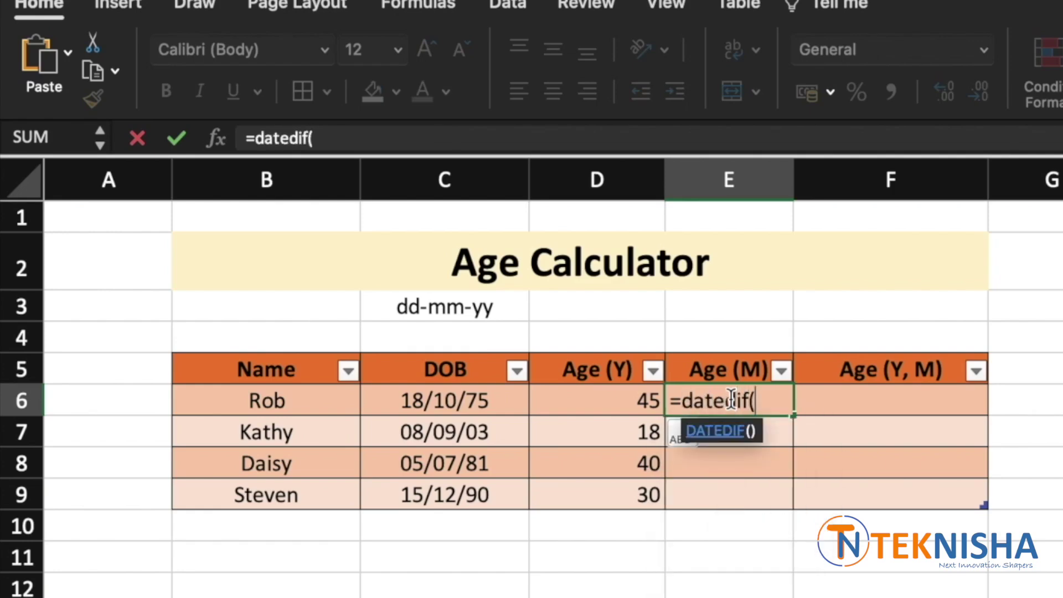
left_click(490, 401)
type(",")
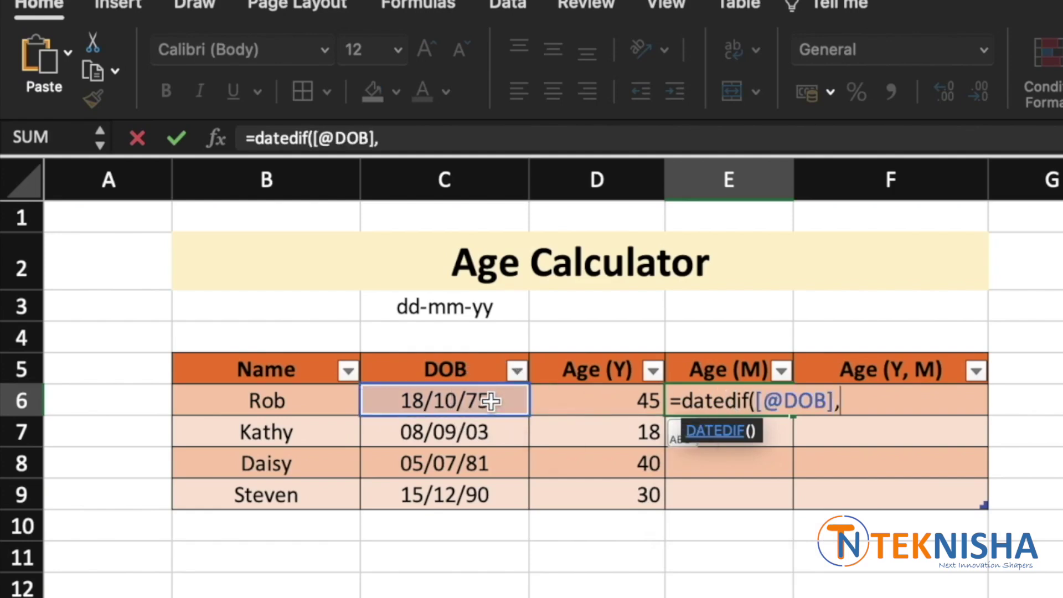
type("today()")
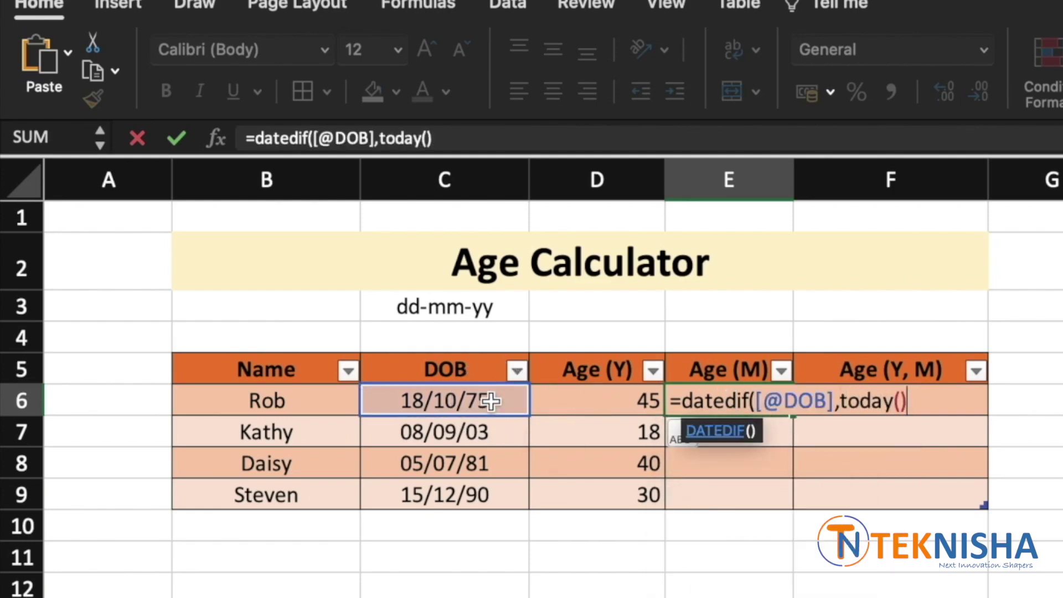
type(",\"M\")")
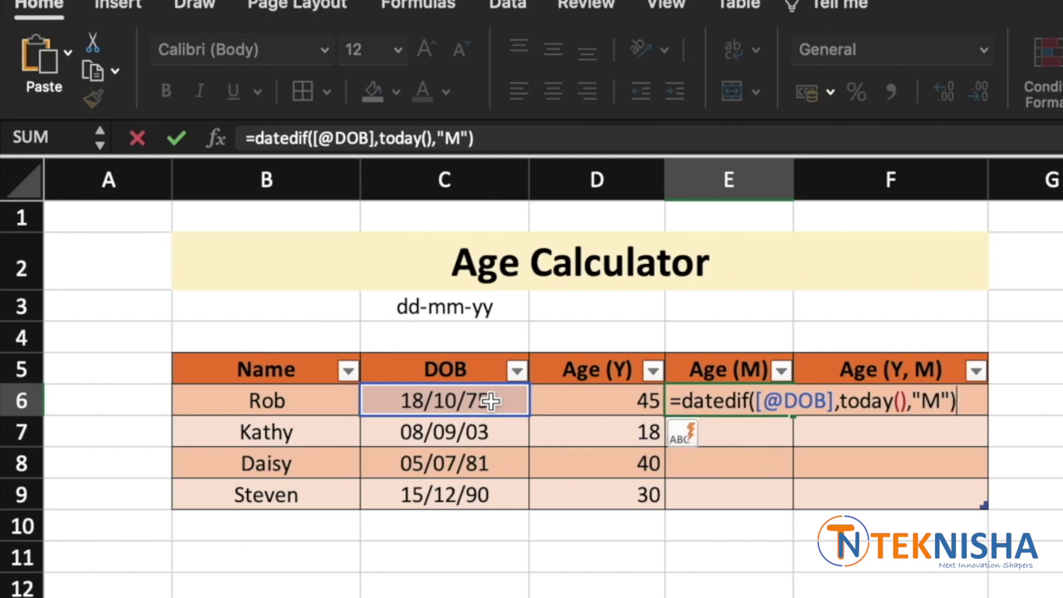
key("Return")
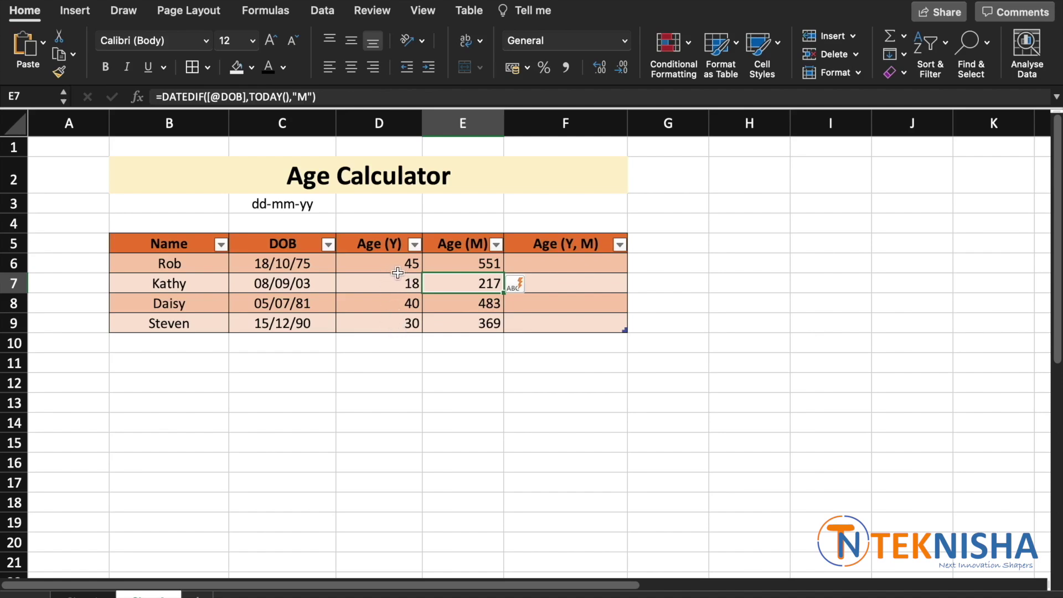
In F6, start the combined formula with the Age (Y) reference followed by " Y ,".
left_click(557, 266)
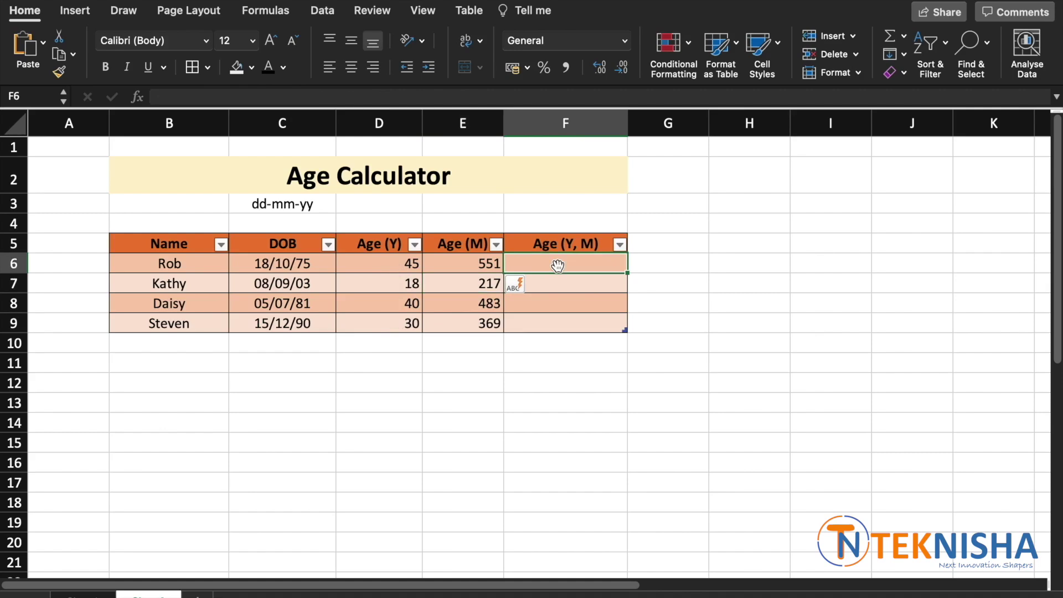
left_click_drag(395, 267, 479, 275)
left_click(547, 267)
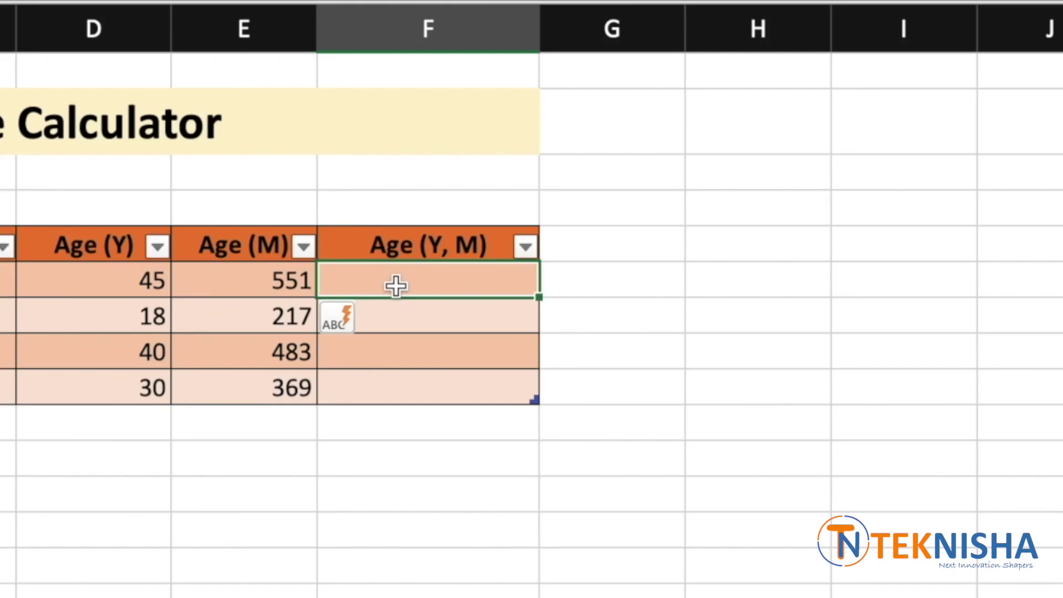
type("=")
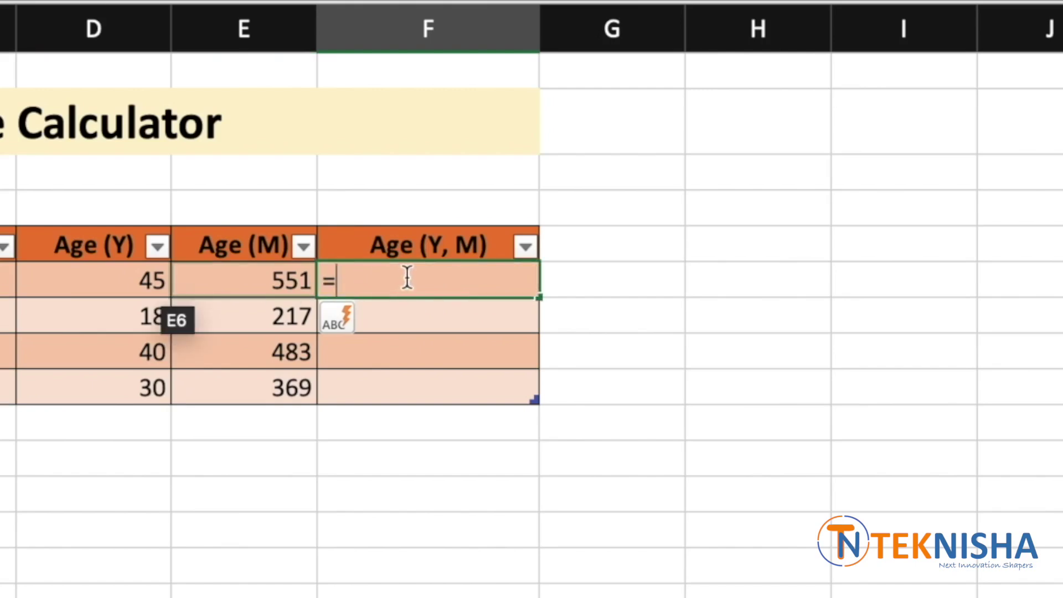
left_click(78, 278)
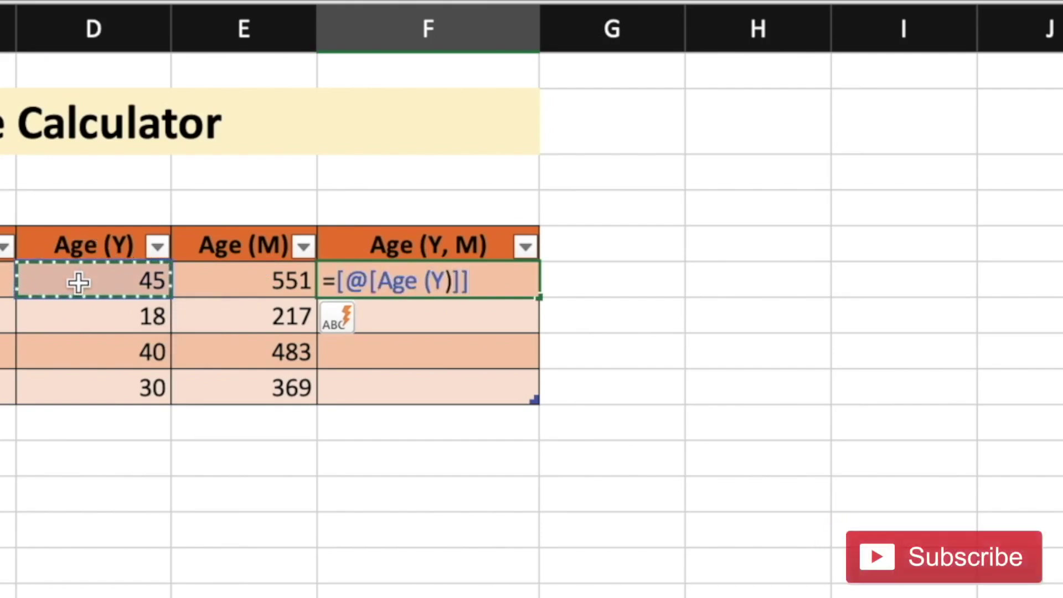
type("&\" Y")
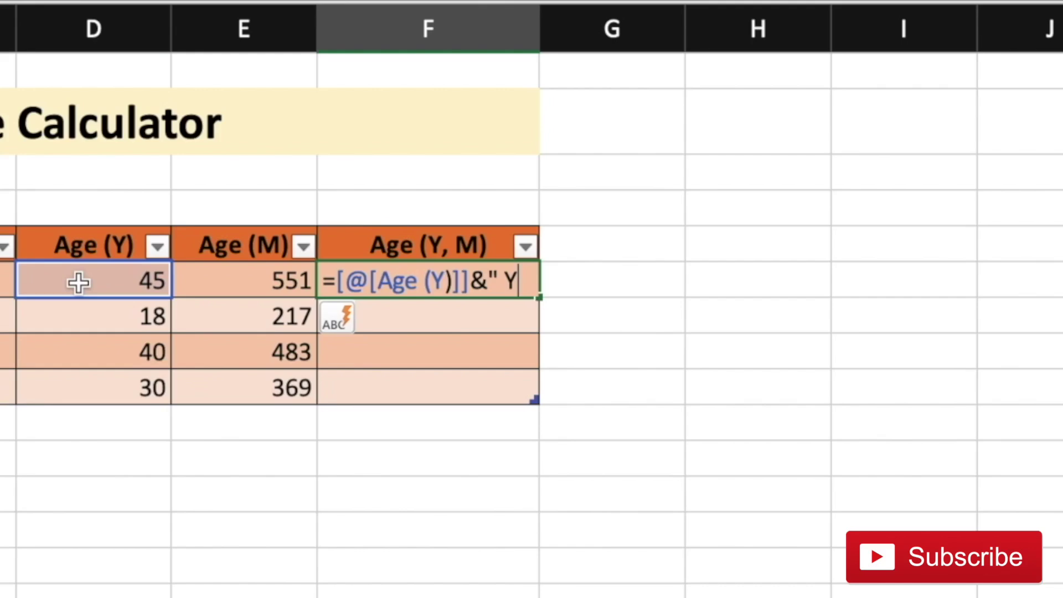
type("\"")
key("BackSpace")
type(",\"")
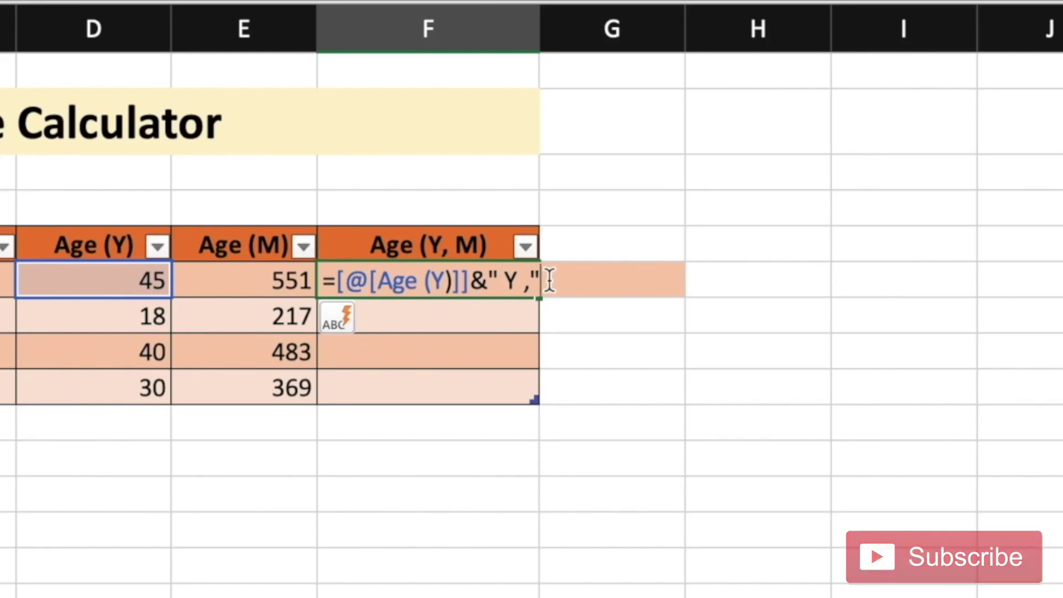
Append the leftover months (Age (M) minus Age (Y)*12) and " M" to fill the column.
type("&")
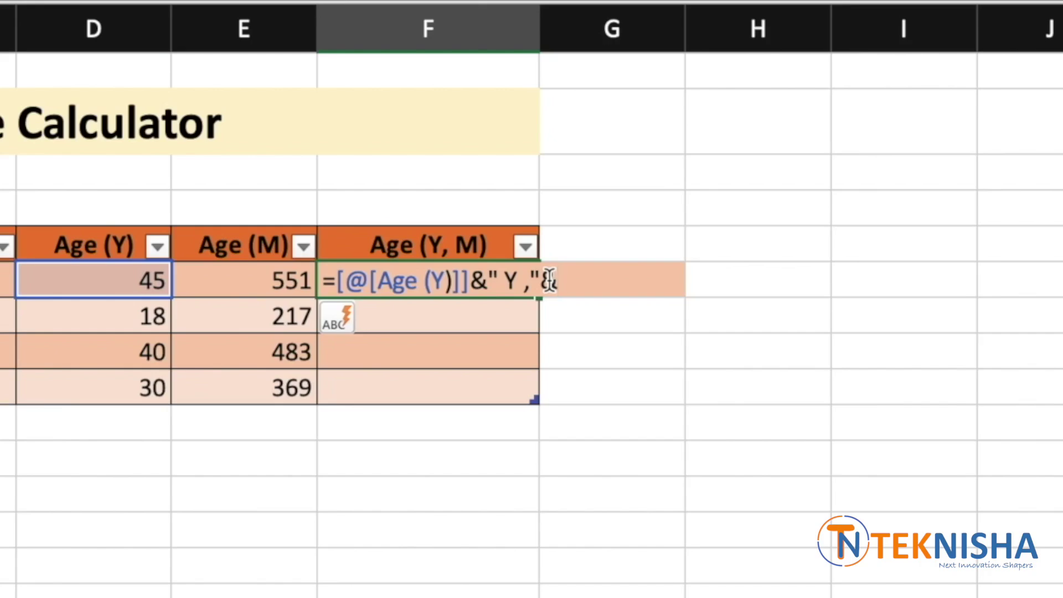
type("(")
left_click(227, 283)
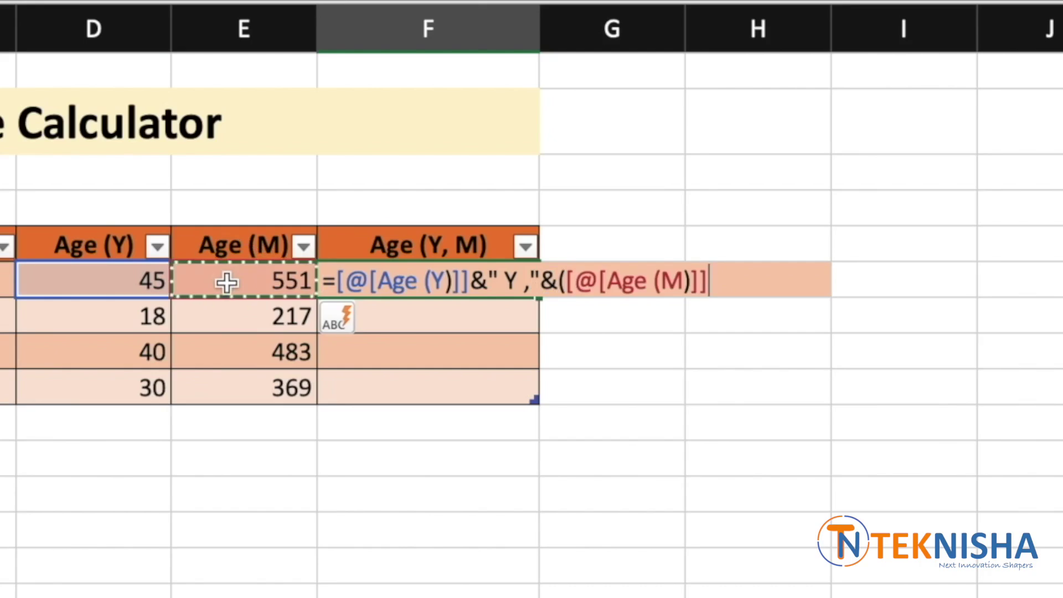
type("-")
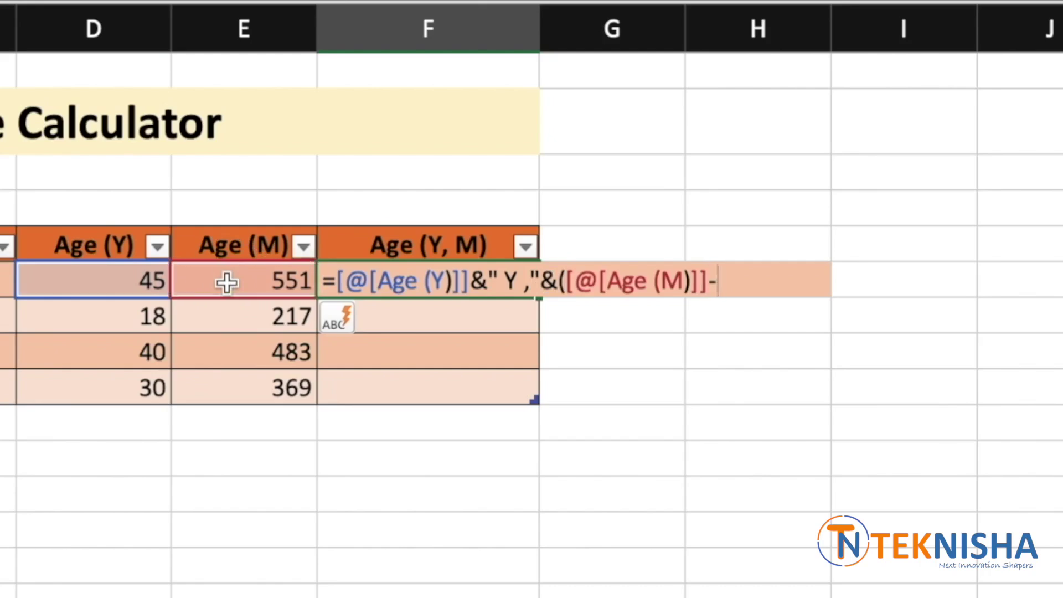
left_click(120, 284)
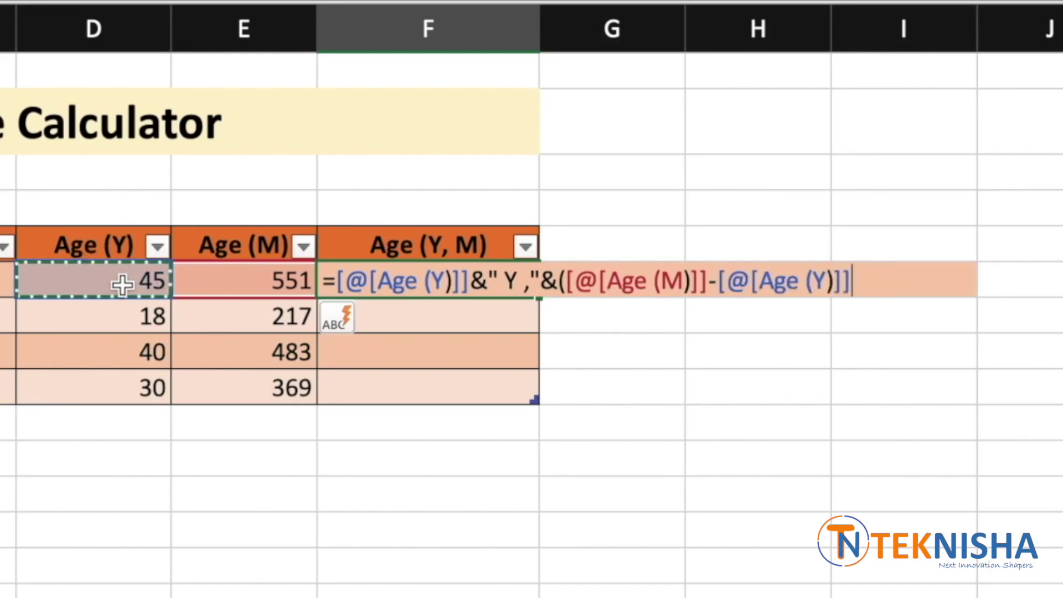
type("*12")
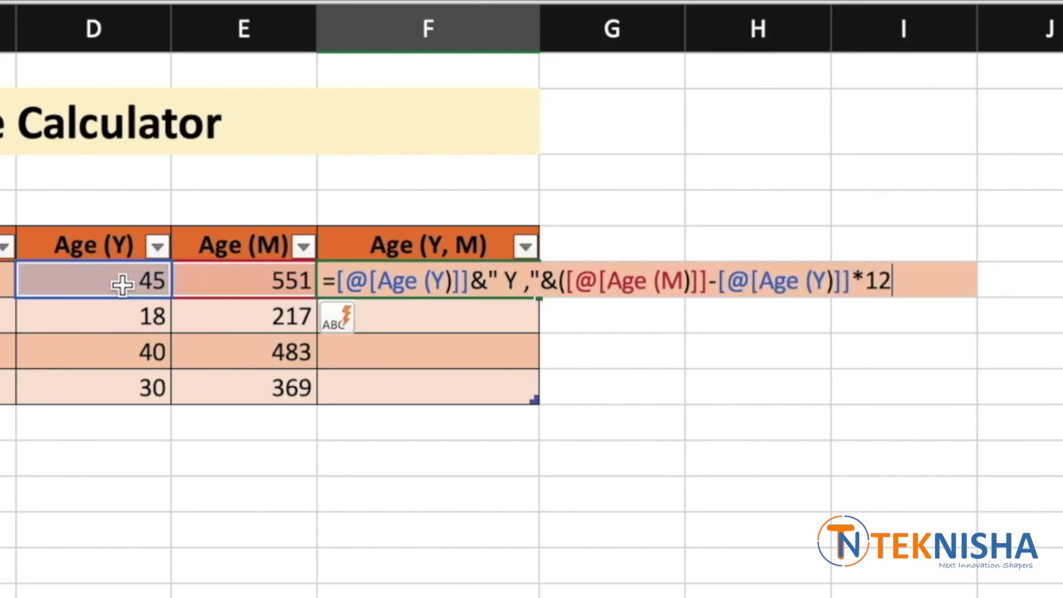
type(")&\" M\"")
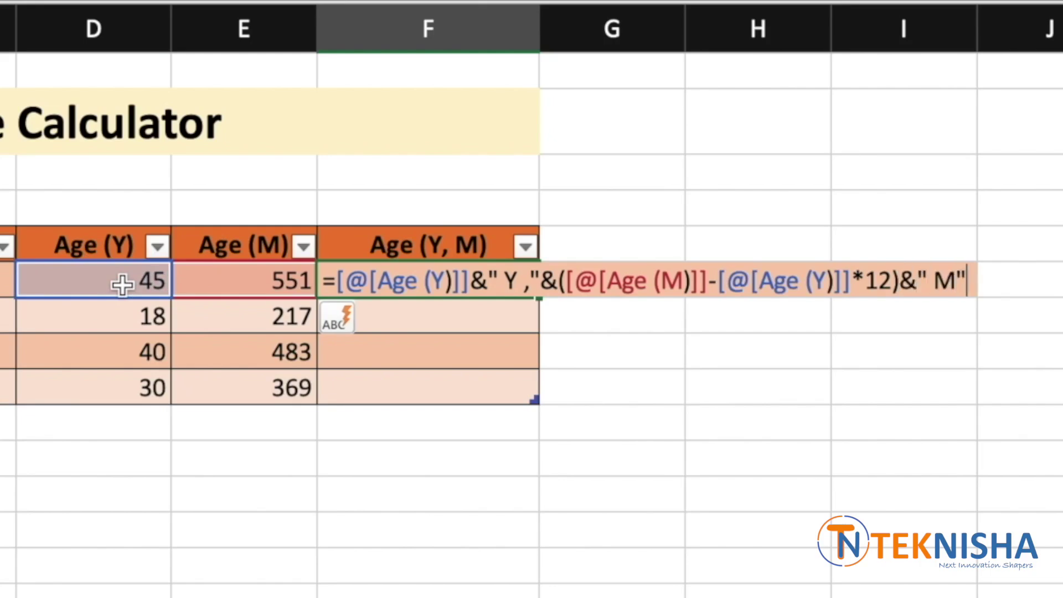
key("Return")
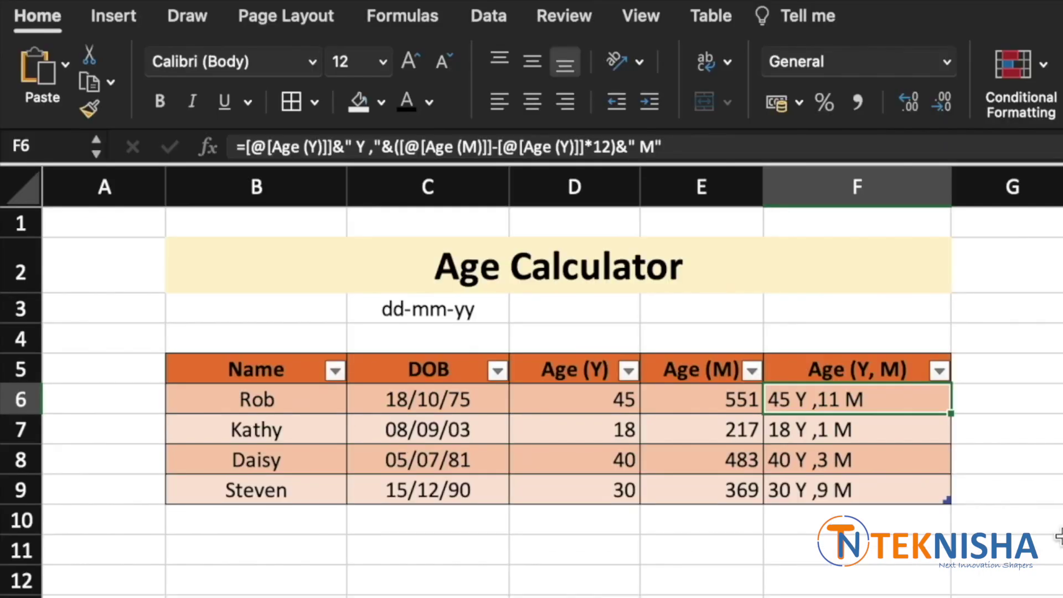